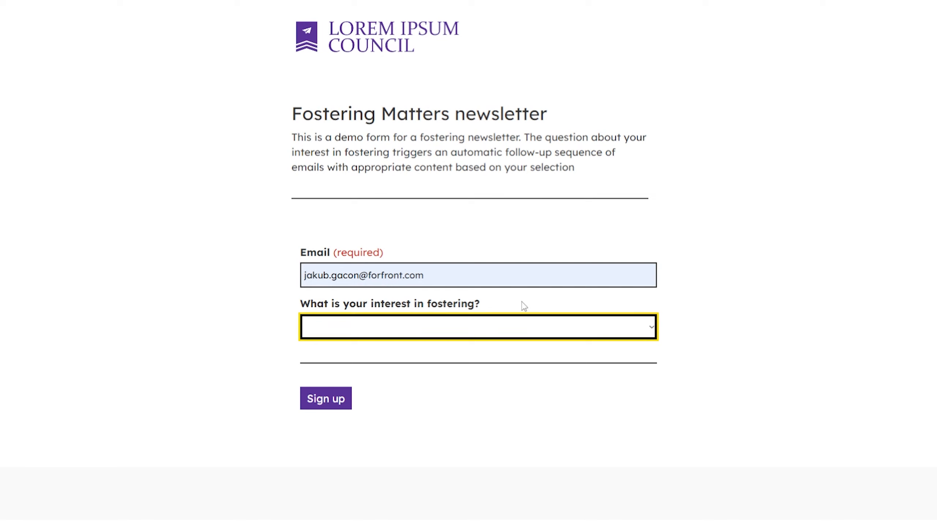
# Step: Choose 'I am interested in becoming a foster carer' as the interest and submit the newsletter sign-up
pyautogui.click(503, 328)
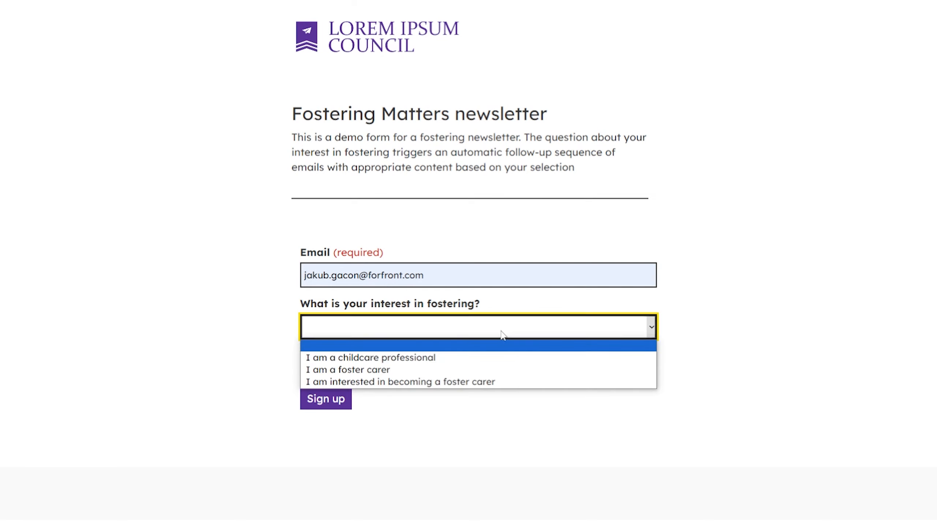
pyautogui.click(498, 382)
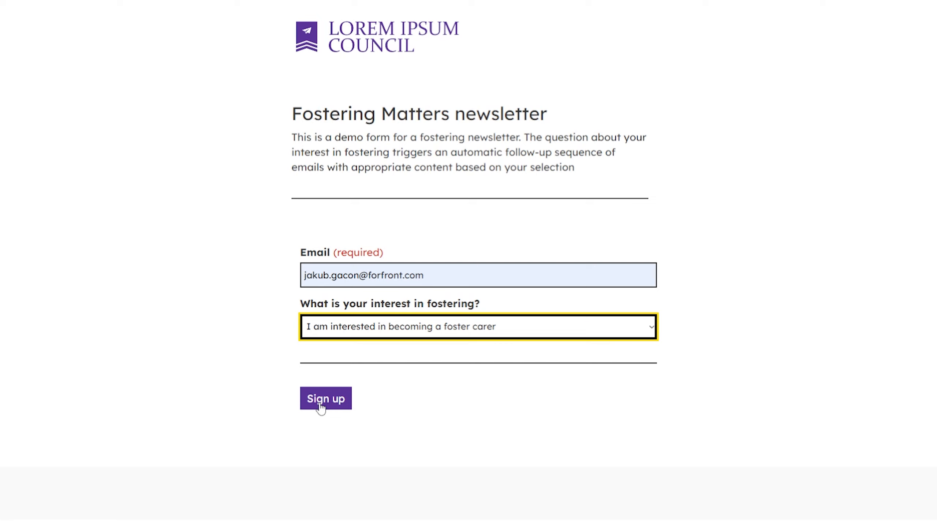
pyautogui.click(321, 407)
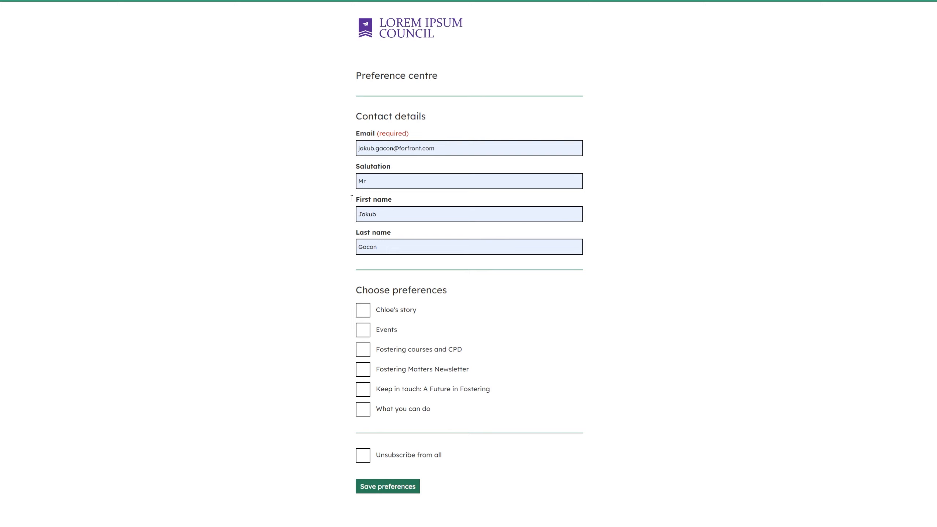
# Step: Opt in to Chloe's story, Events, Fostering courses and CPD, Fostering Matters Newsletter and Keep in touch
pyautogui.click(363, 309)
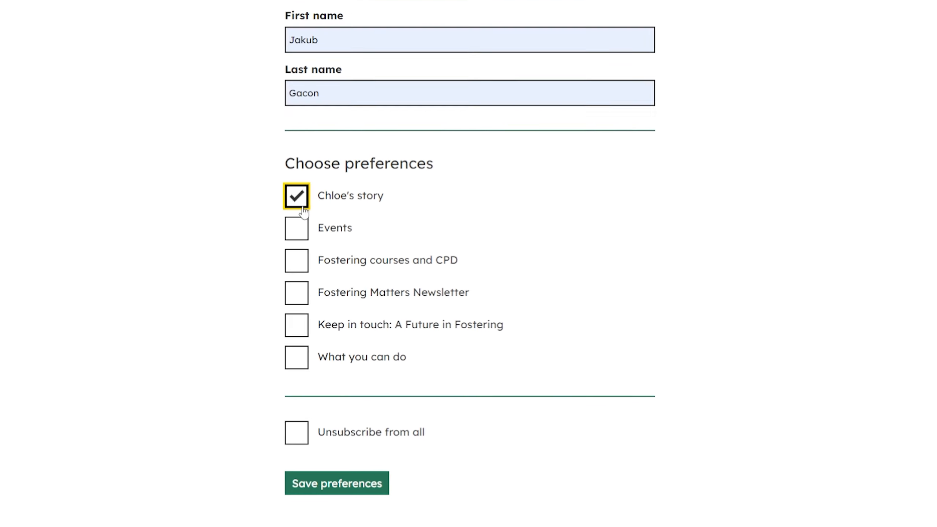
pyautogui.click(362, 329)
pyautogui.click(257, 202)
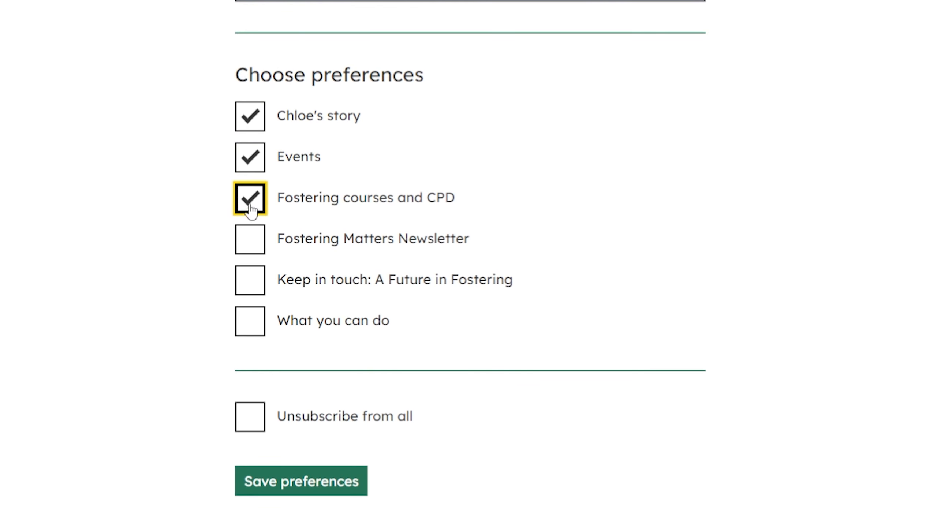
pyautogui.click(247, 244)
pyautogui.click(465, 284)
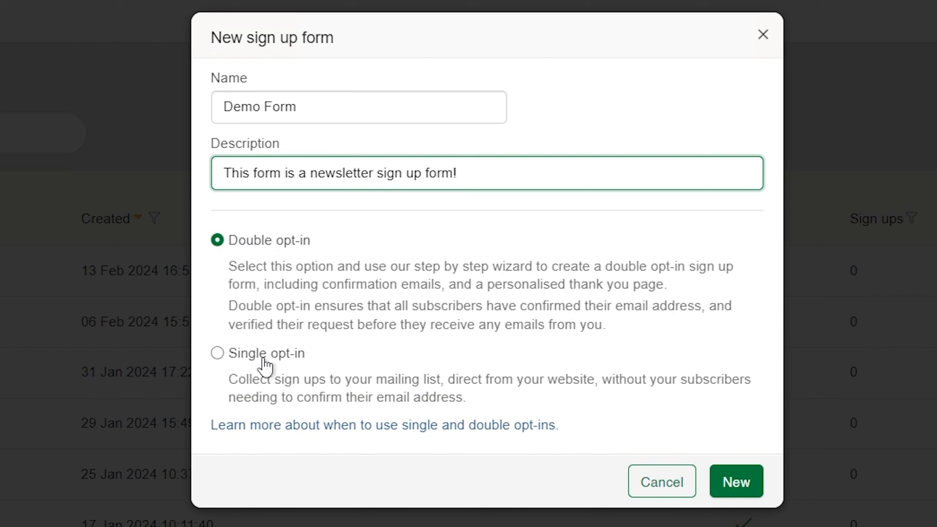
# Step: Keep the new Demo Form set to Double opt-in and create it
pyautogui.click(262, 358)
pyautogui.click(279, 242)
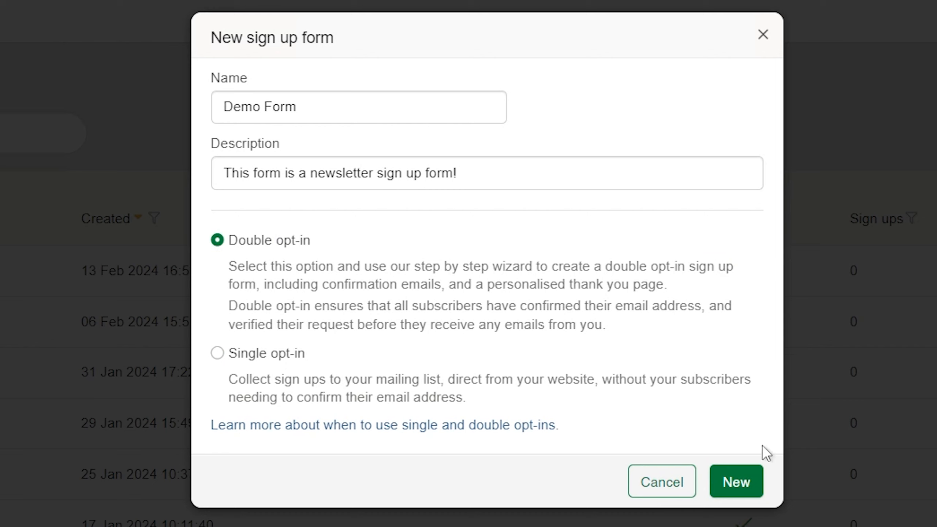
pyautogui.click(747, 481)
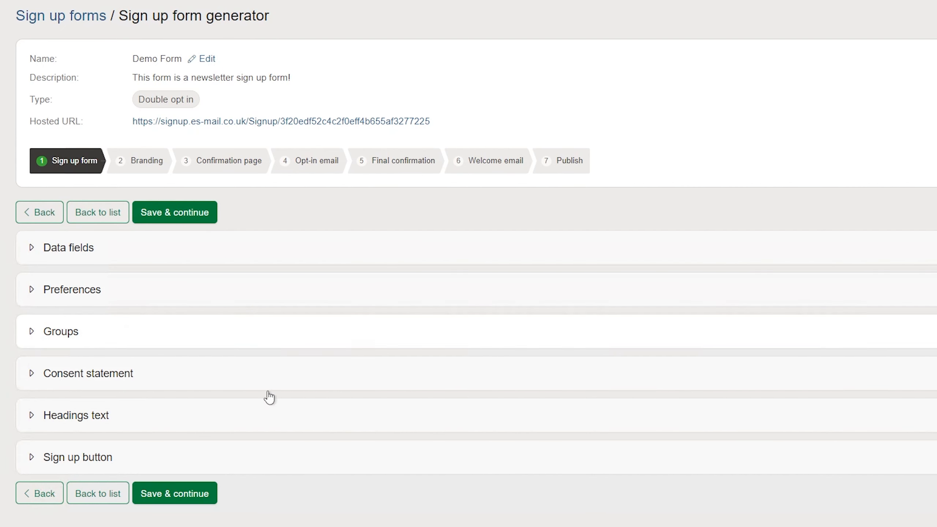
# Step: Add First name and 'Where do you live?' to the form's data fields alongside Email
pyautogui.click(212, 236)
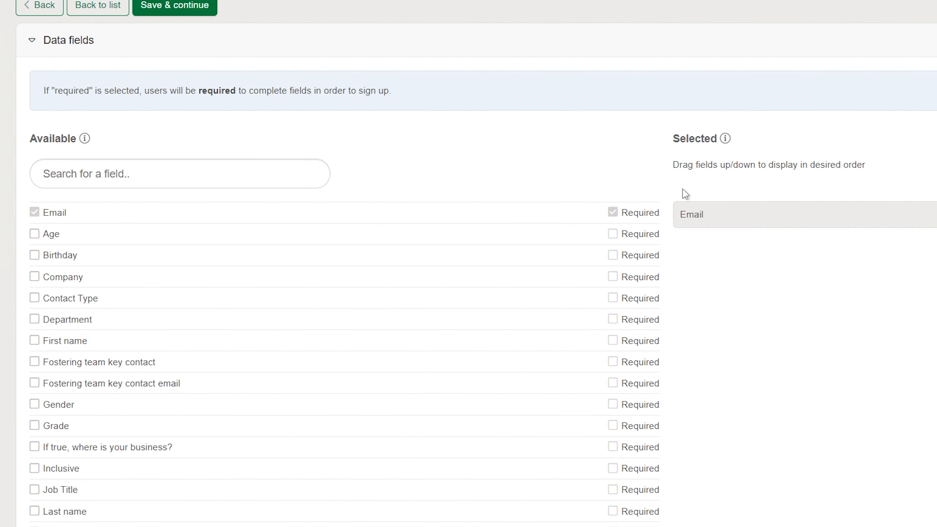
pyautogui.scroll(-5, 693, 188)
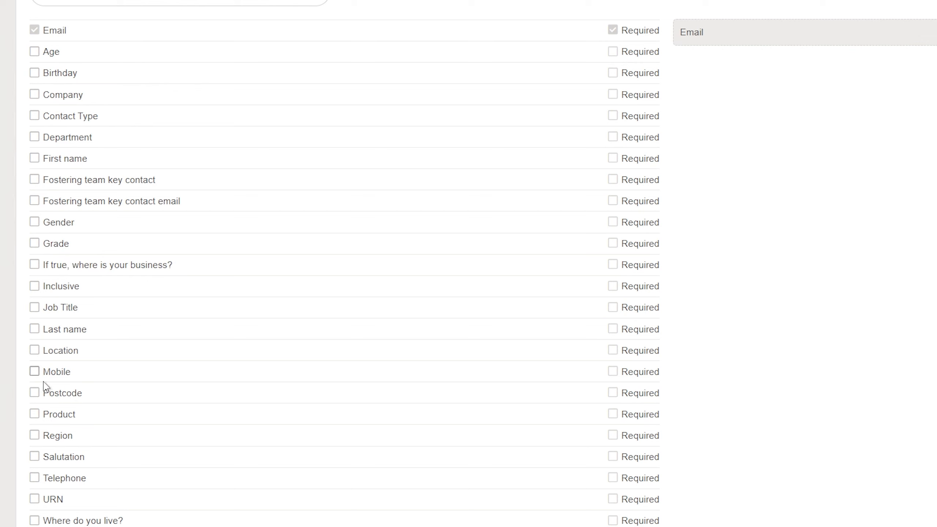
pyautogui.click(34, 158)
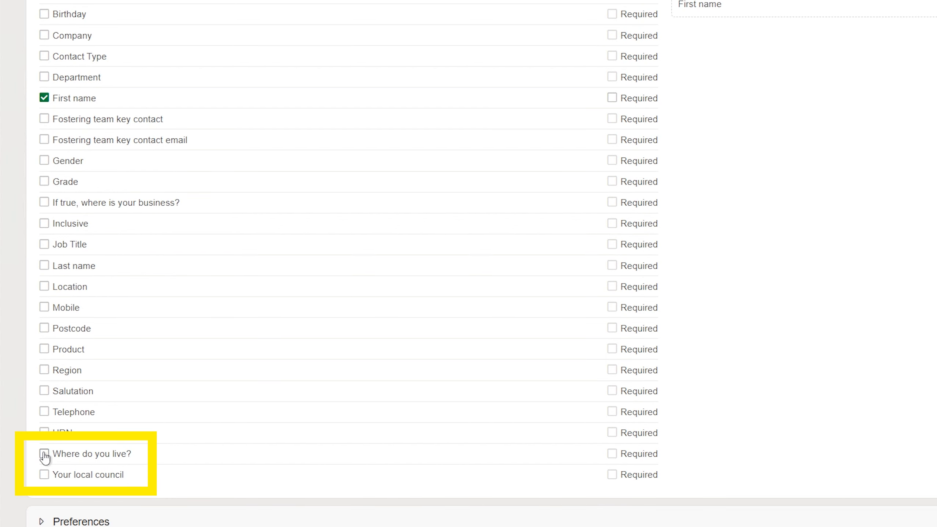
pyautogui.click(44, 453)
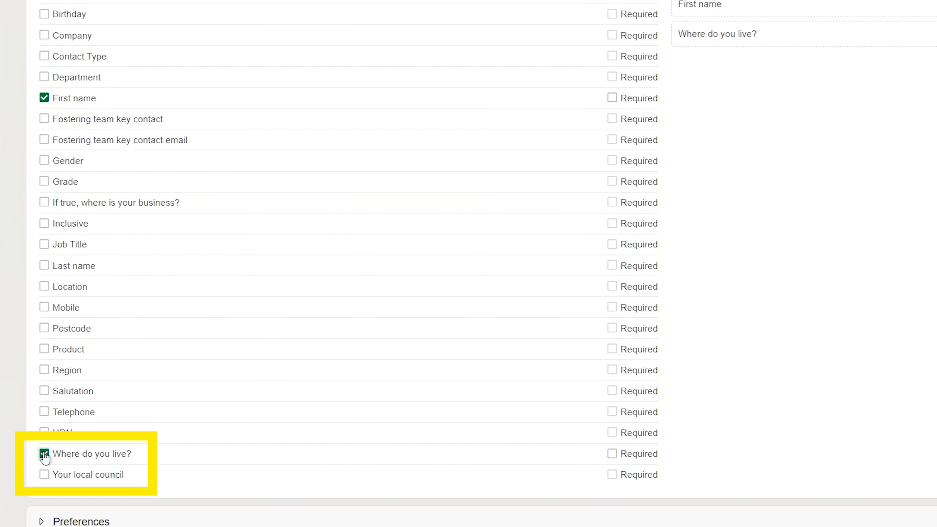
pyautogui.click(45, 455)
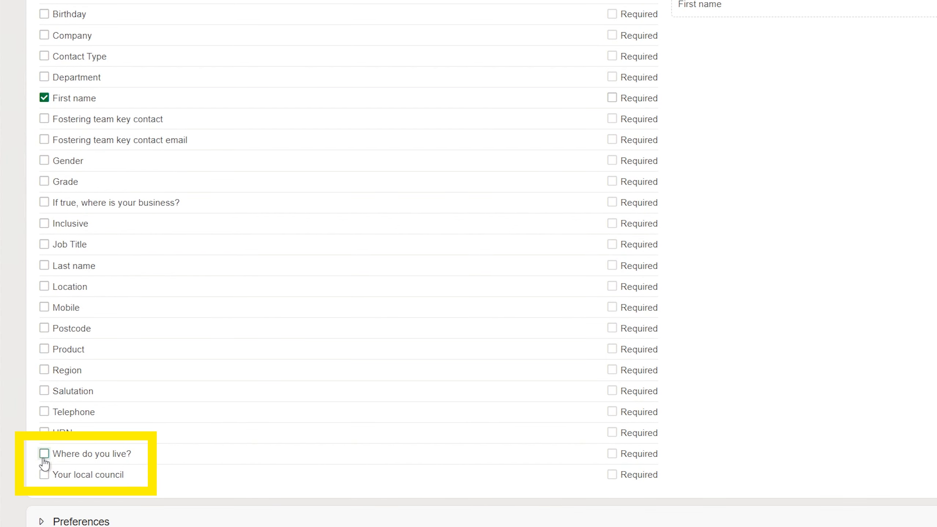
pyautogui.click(45, 453)
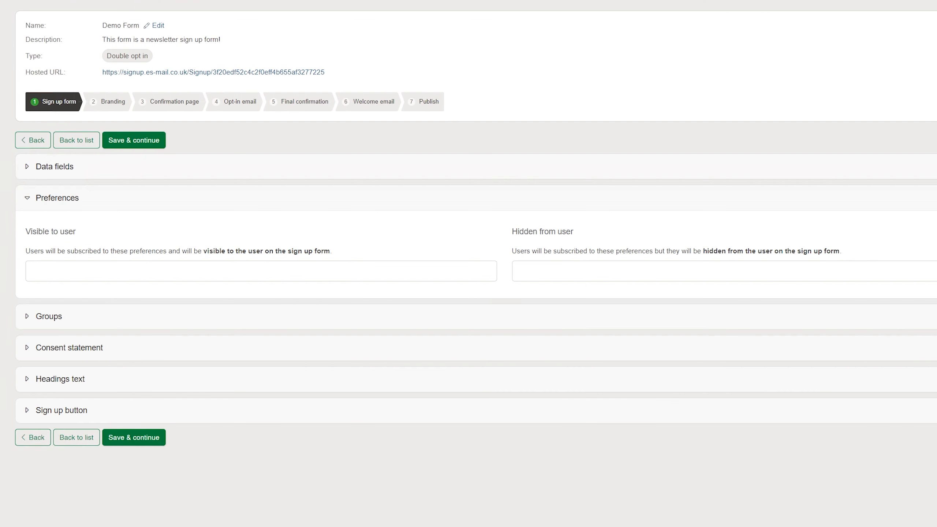
# Step: Make Example 1 and Example 3 visible preferences and Example 2 a hidden preference
pyautogui.click(74, 270)
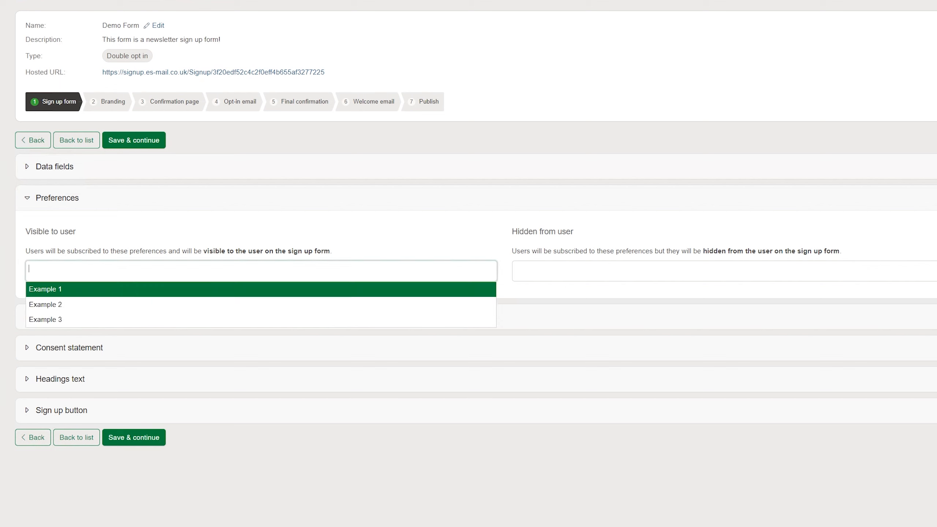
pyautogui.click(403, 294)
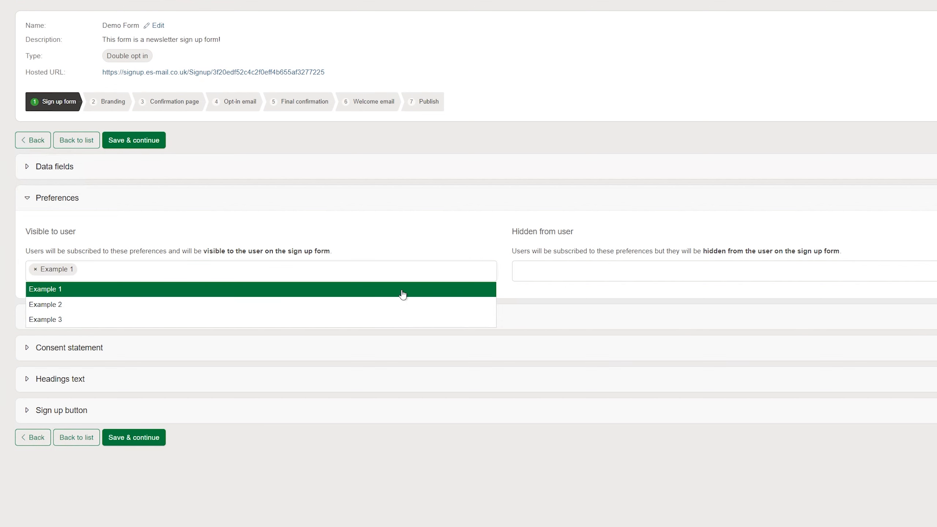
pyautogui.click(539, 272)
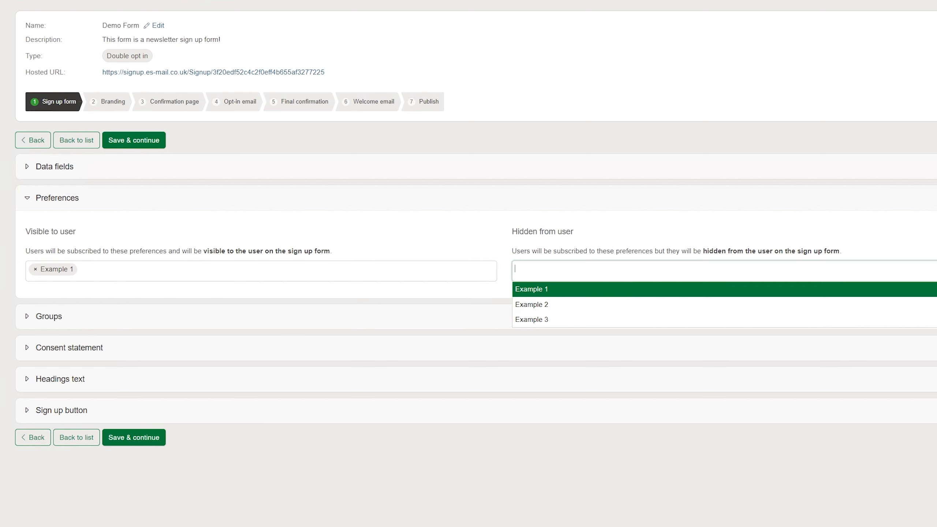
pyautogui.click(539, 309)
pyautogui.click(507, 232)
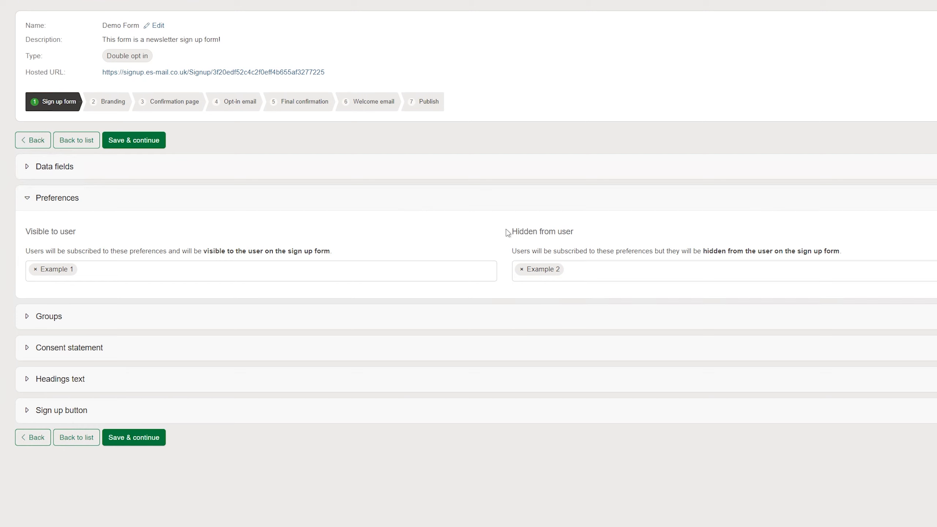
pyautogui.click(258, 271)
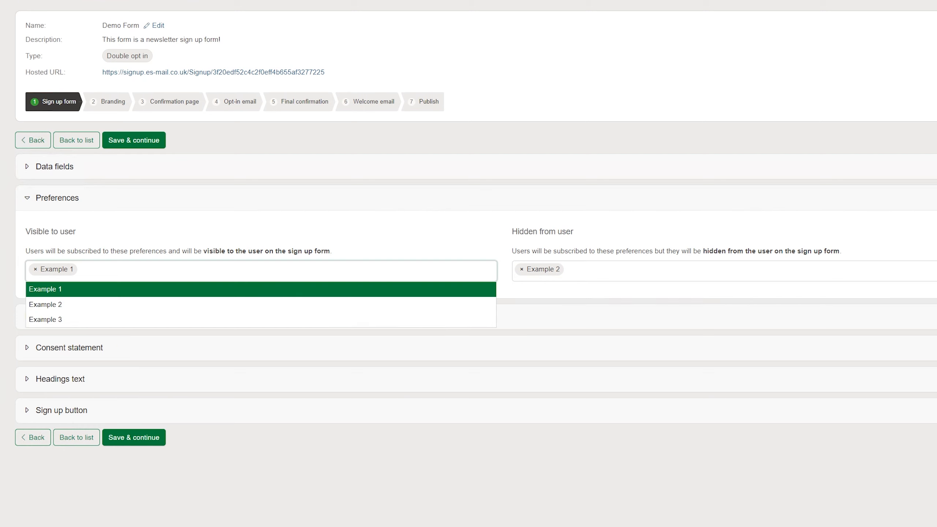
pyautogui.click(187, 319)
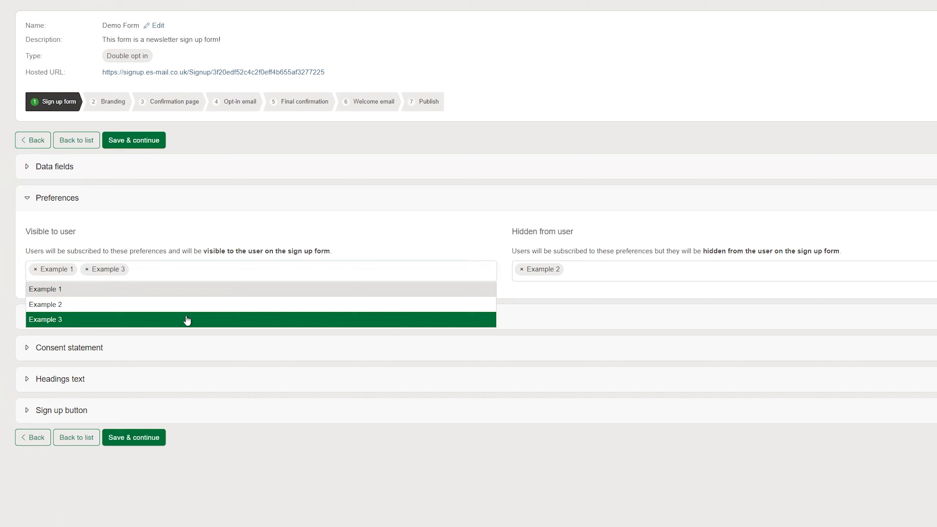
pyautogui.click(354, 211)
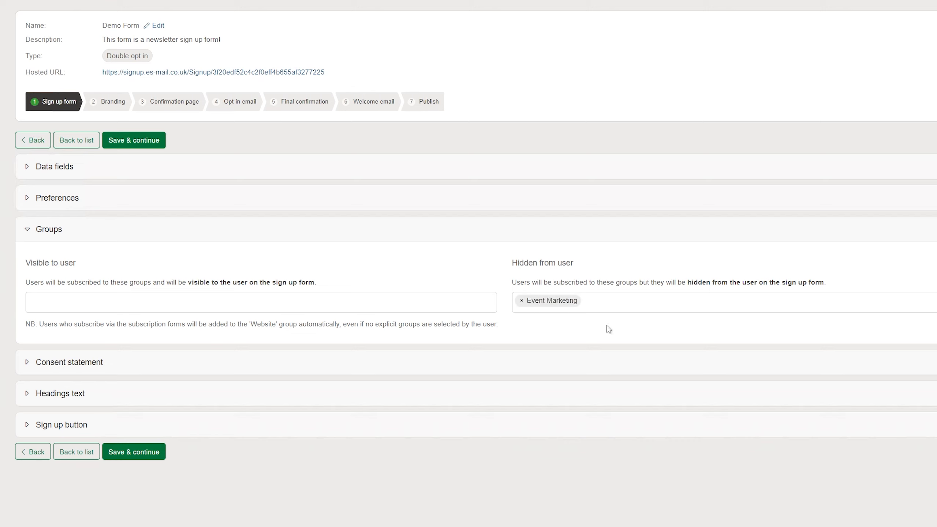
# Step: Include a consent statement, set the sign-up button text to Register, and save the form settings
pyautogui.click(467, 367)
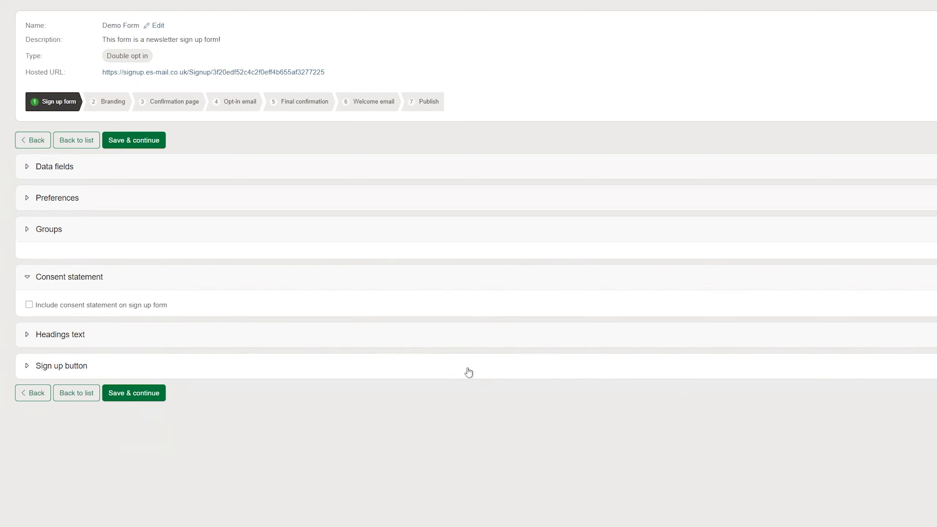
pyautogui.click(140, 291)
pyautogui.scroll(-1, 236, 427)
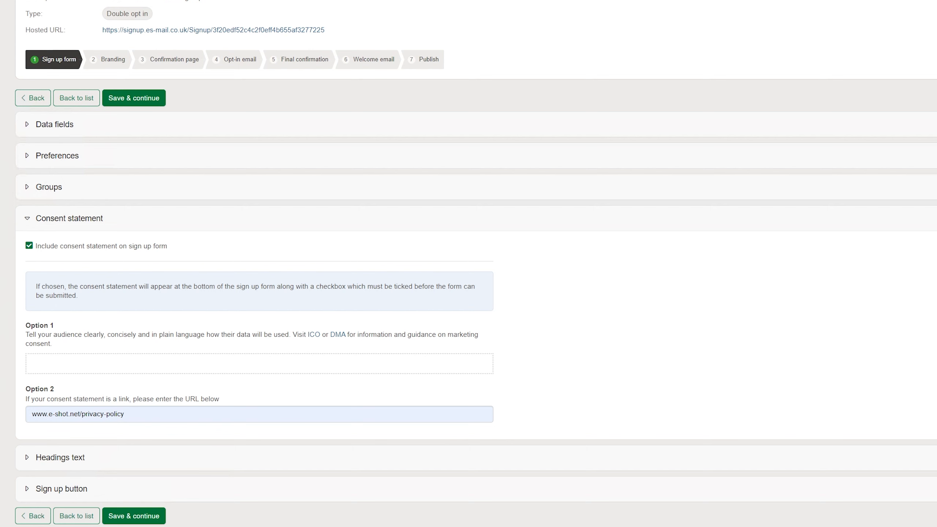
pyautogui.click(607, 453)
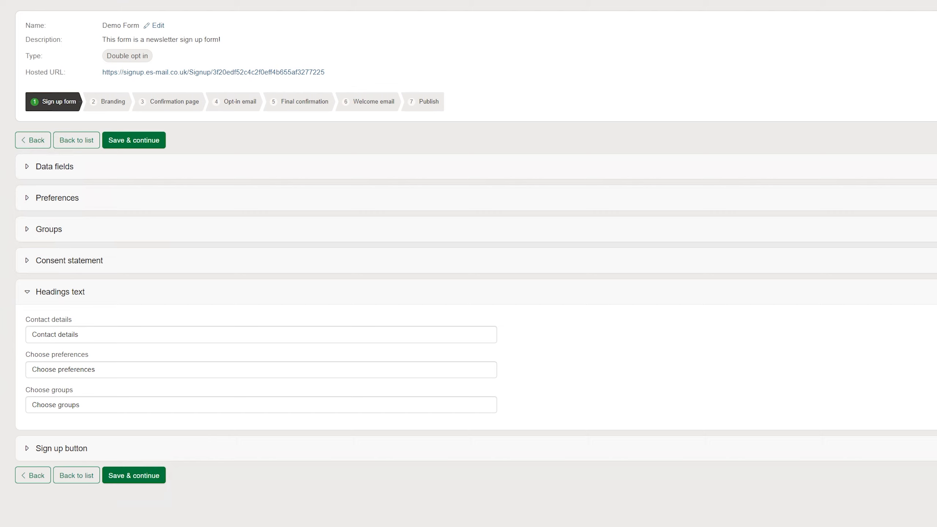
pyautogui.click(61, 448)
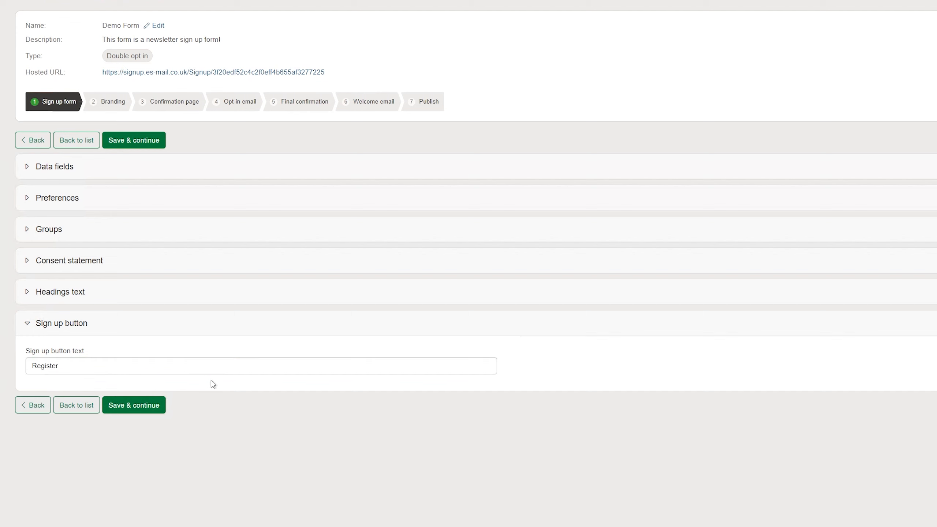
pyautogui.click(142, 405)
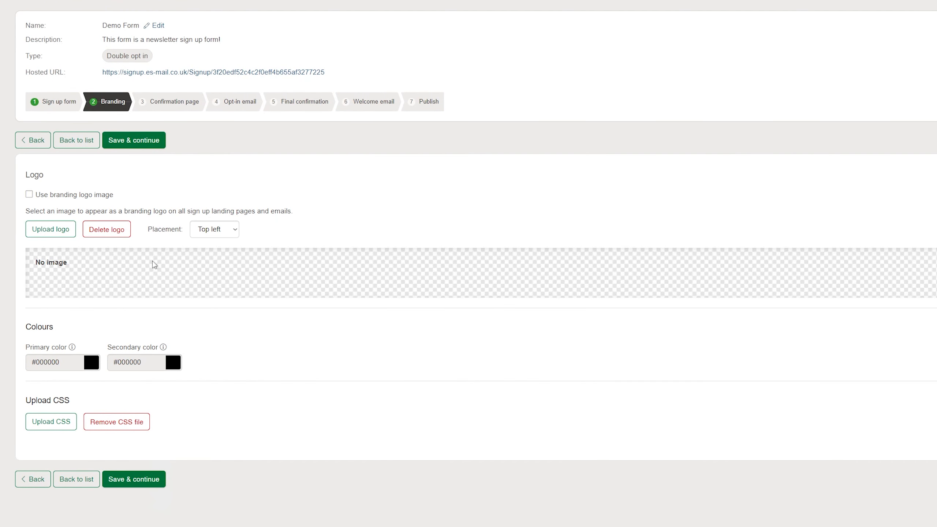
# Step: Place the logo at top left, apply secondary colour #111111, and save the branding
pyautogui.click(214, 229)
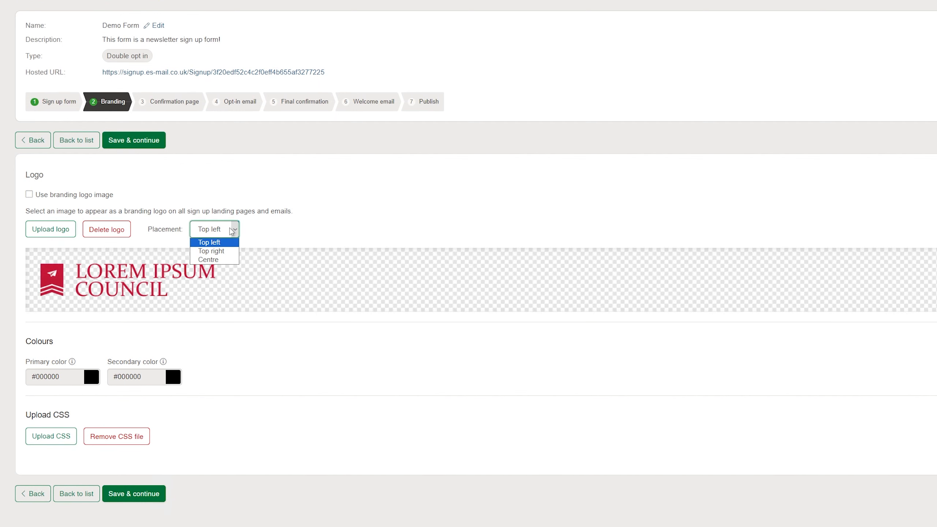
pyautogui.click(209, 242)
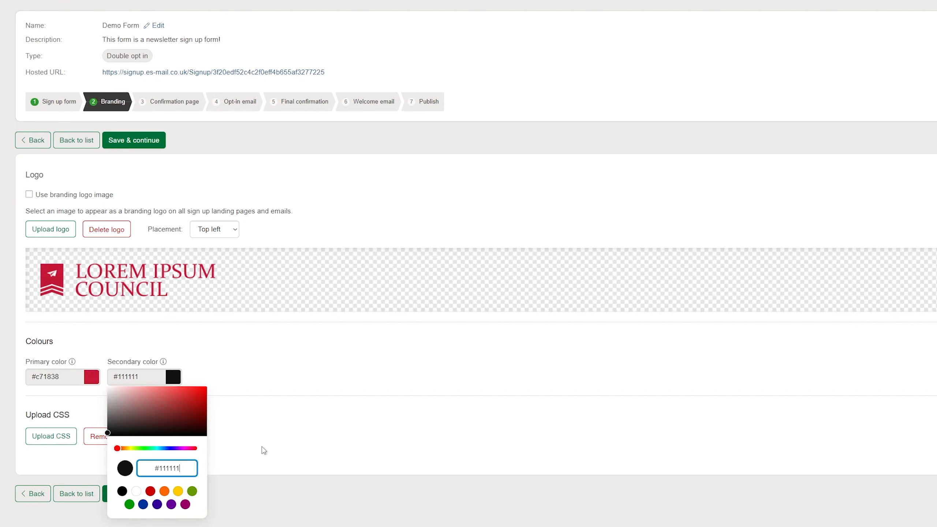
pyautogui.click(263, 447)
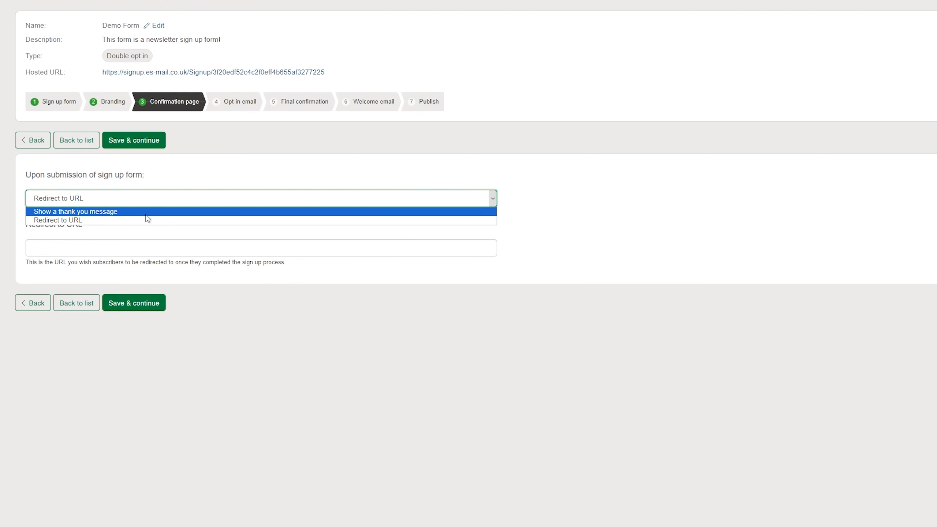
pyautogui.click(146, 213)
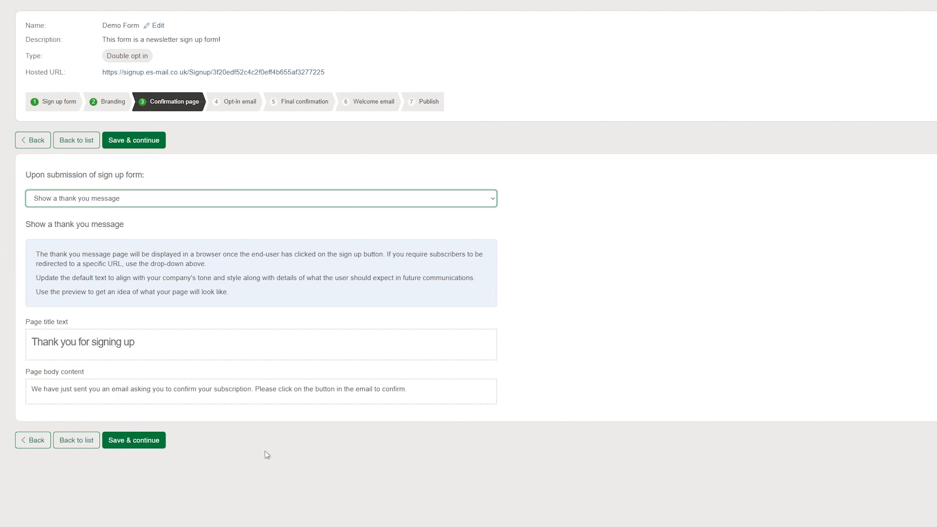
# Step: Save the thank-you confirmation page and continue to the opt-in email step
pyautogui.click(133, 441)
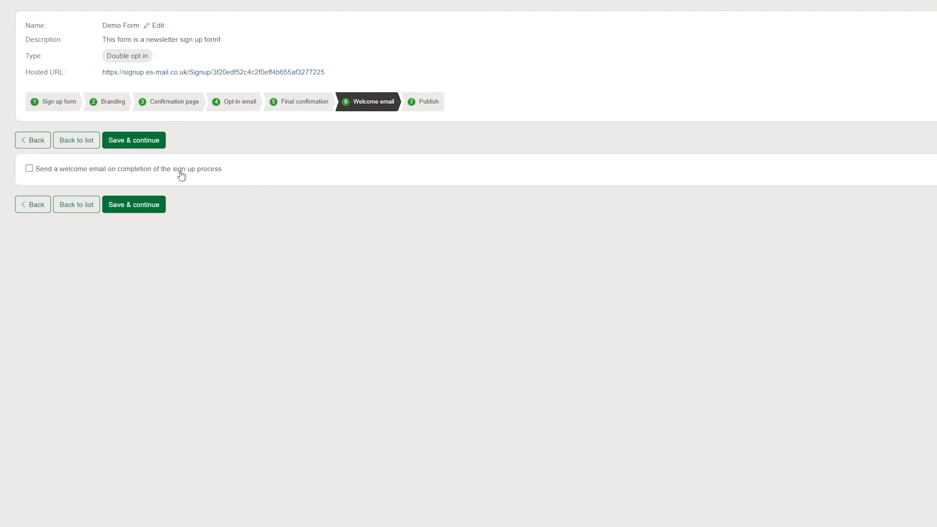
# Step: Enable sending a welcome email on completion of the sign-up process
pyautogui.click(180, 172)
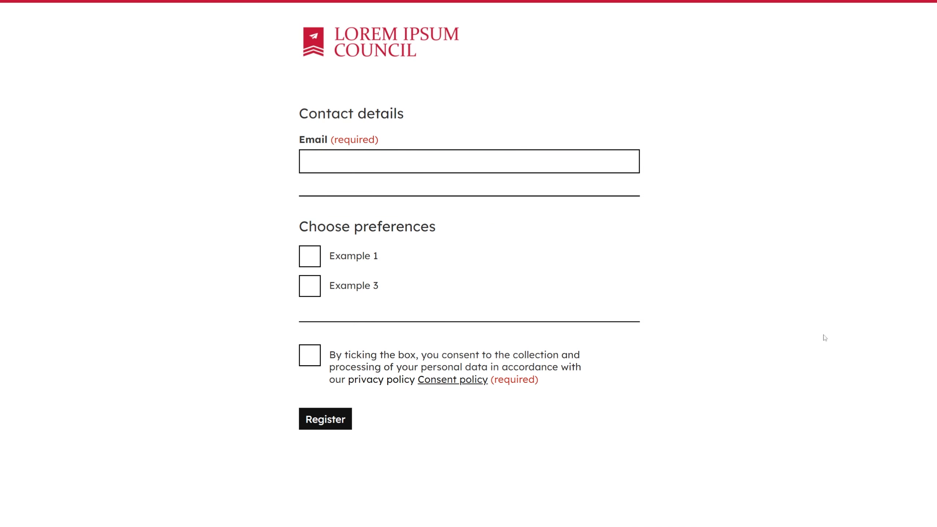
# Step: Register a test sign-up with an email address, Example 3 and consent ticked, then add a landing page
pyautogui.click(405, 162)
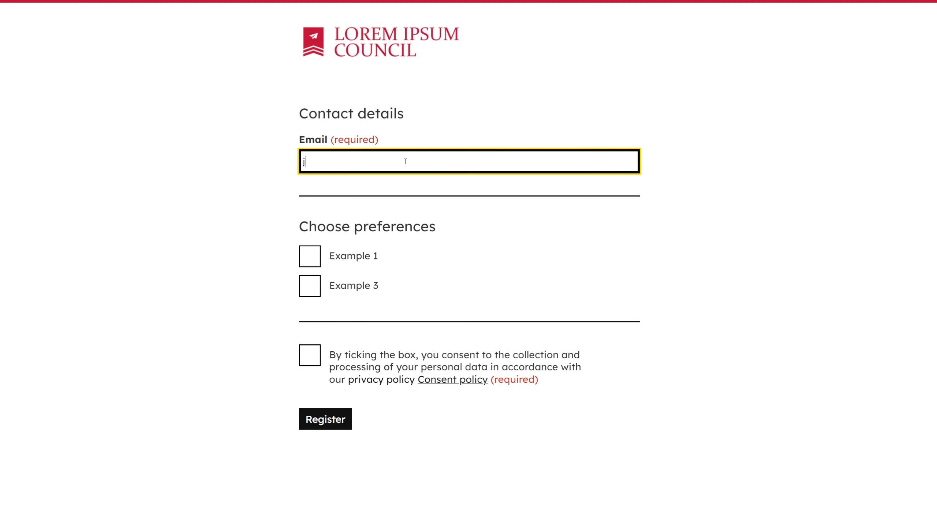
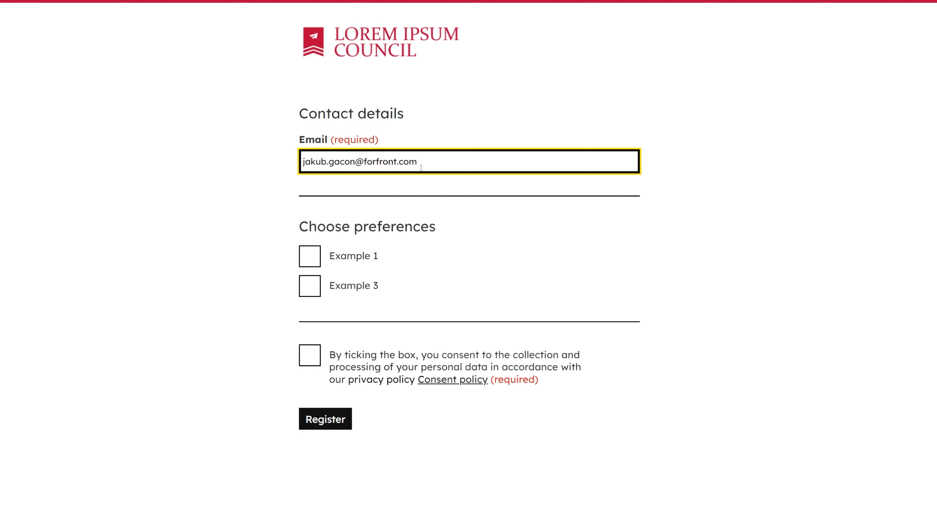
pyautogui.click(472, 209)
pyautogui.click(345, 258)
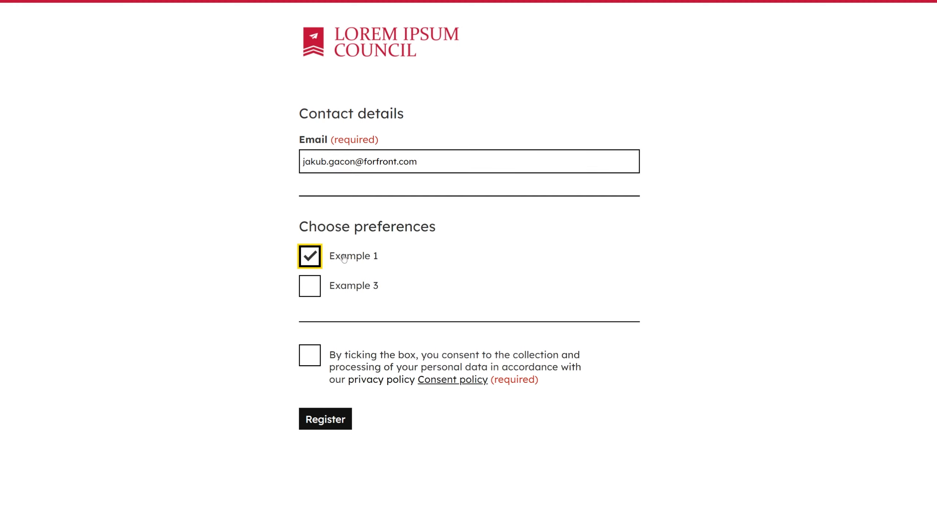
pyautogui.click(353, 292)
pyautogui.click(343, 258)
pyautogui.click(312, 360)
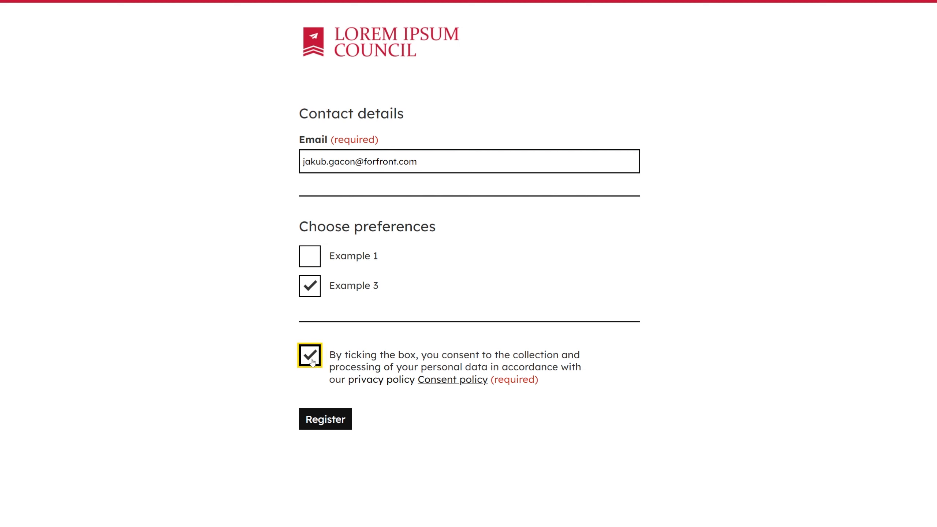
pyautogui.click(327, 424)
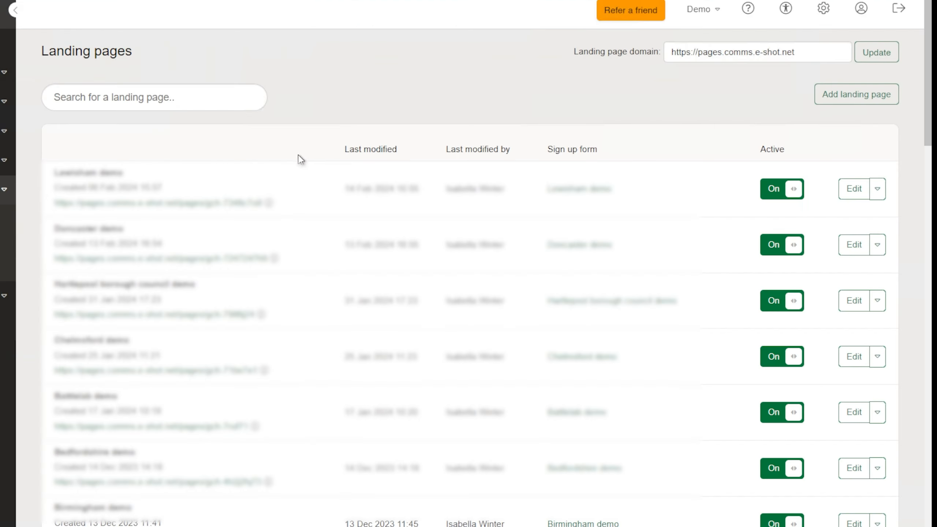
pyautogui.click(840, 98)
# Step: Title the landing page 'Demo Landing Page' with the URL slug 'demo-landing-page'
pyautogui.click(184, 137)
pyautogui.write('Demo Landing Page')
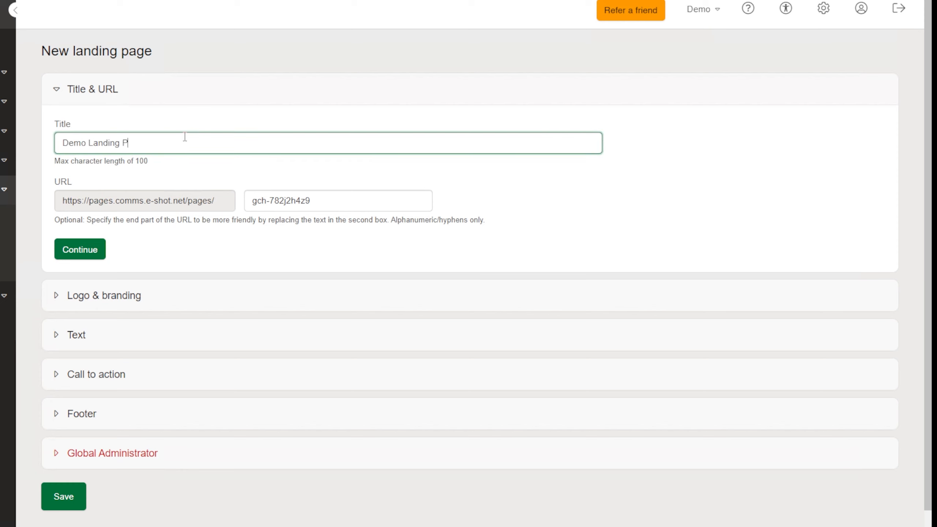
pyautogui.tripleClick(288, 194)
pyautogui.write('demo-landing')
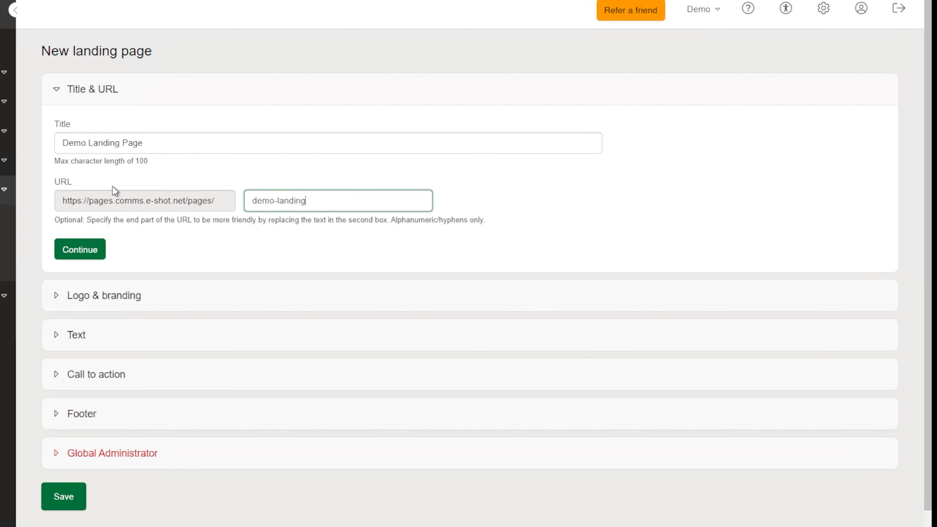
pyautogui.write('-page')
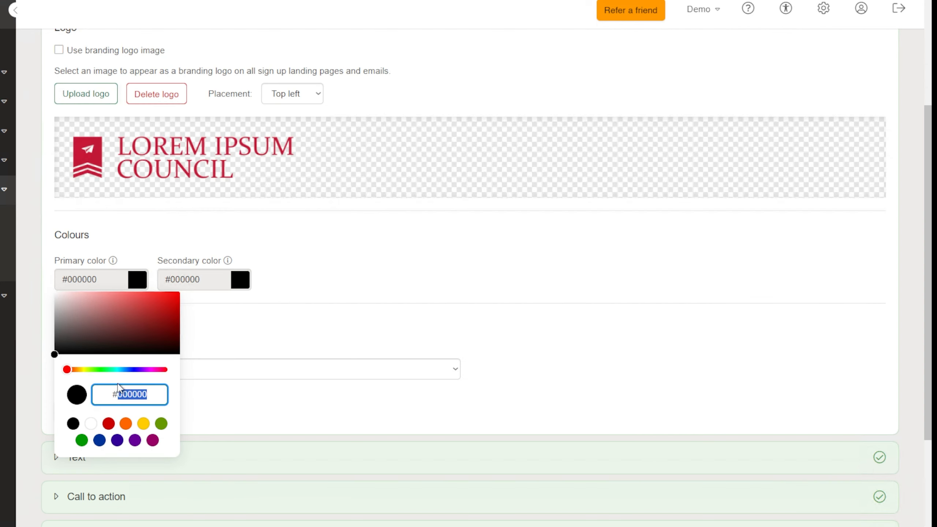
pyautogui.write('#c71838')
# Step: Set the page colours to primary #c71838 and secondary #111111
pyautogui.click(212, 331)
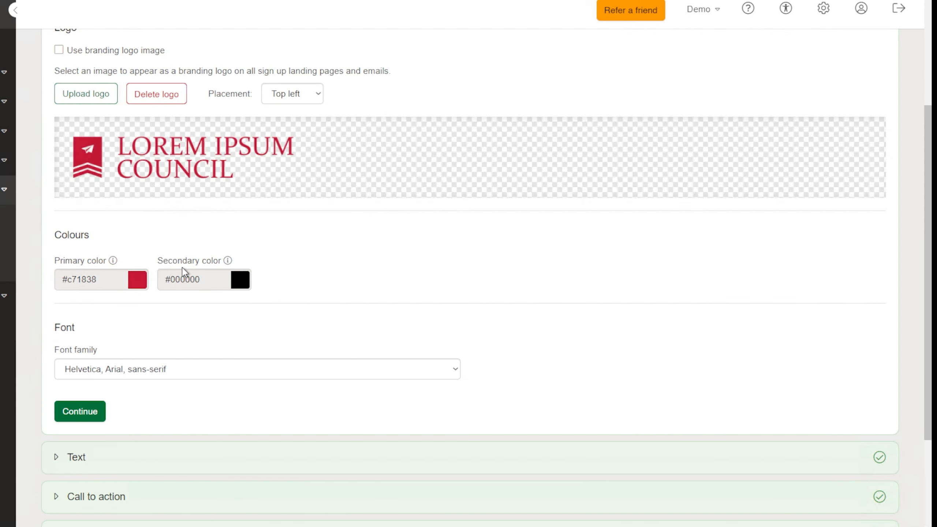
pyautogui.click(195, 275)
pyautogui.moveTo(253, 394); pyautogui.dragTo(219, 389)
pyautogui.write('111111')
pyautogui.click(347, 289)
pyautogui.click(95, 415)
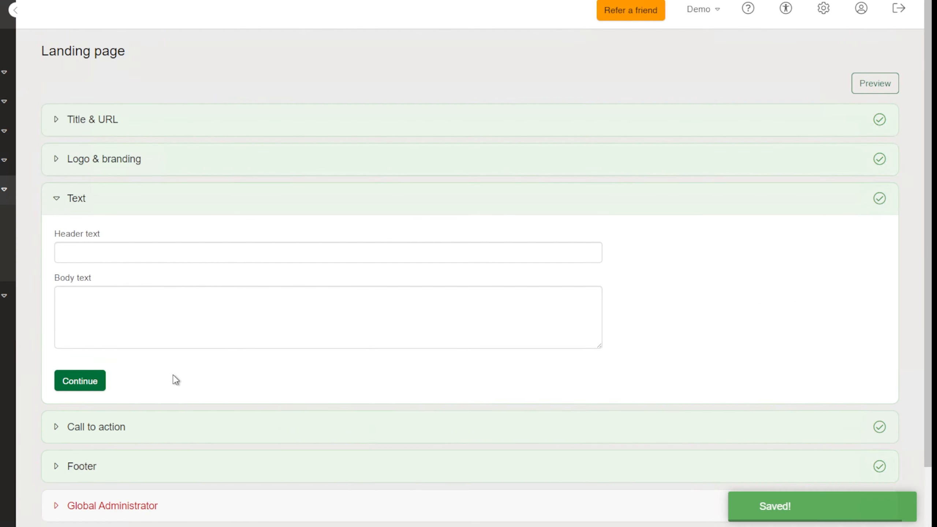
# Step: Add the header 'Sign up to our newsletter!' and body text about weekly local-area updates
pyautogui.click(120, 251)
pyautogui.write('Sign up to our N')
pyautogui.press('BackSpace')
pyautogui.write('newsletter!')
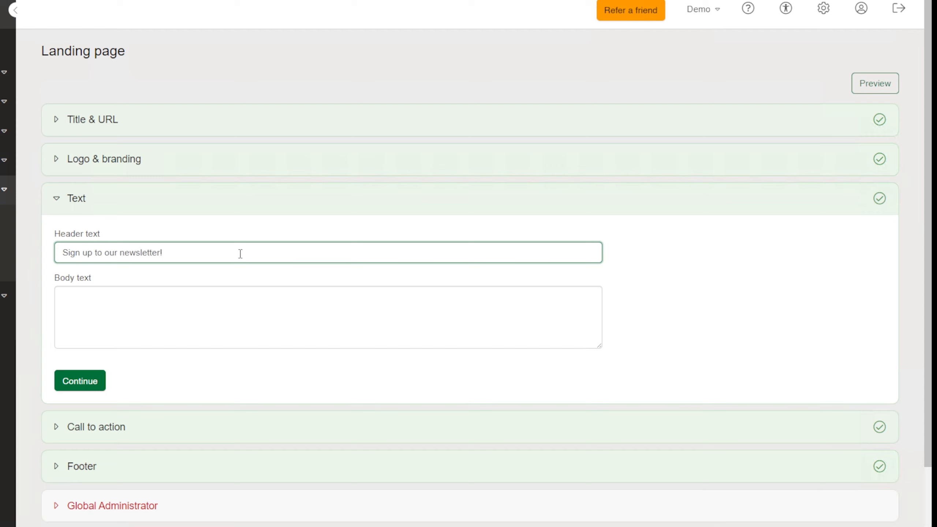
pyautogui.click(254, 328)
pyautogui.write('Recieve weekl')
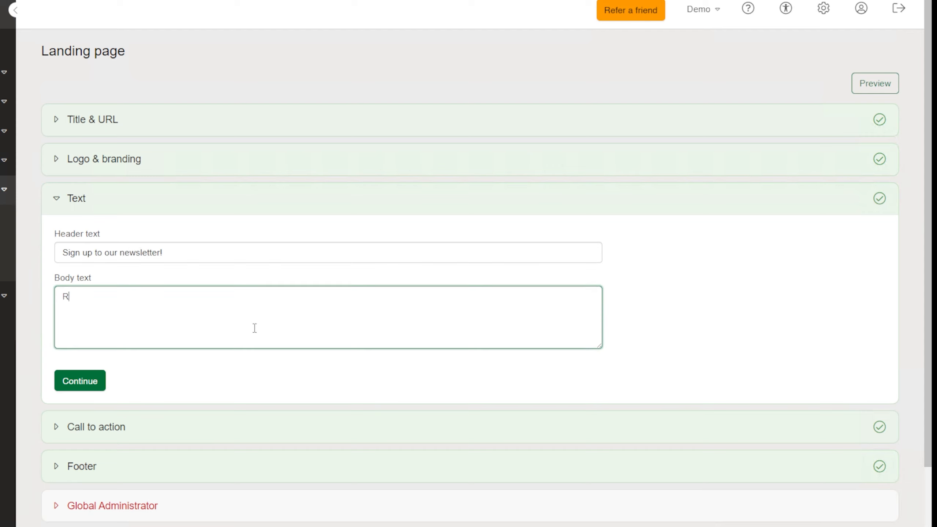
pyautogui.press('BackSpace')
pyautogui.press('BackSpace')
pyautogui.press('BackSpace')
pyautogui.press('BackSpace')
pyautogui.press('BackSpace')
pyautogui.press('BackSpace')
pyautogui.press('BackSpace')
pyautogui.write('ive weekly updatses on everything that happens in your local area!')
pyautogui.click(84, 380)
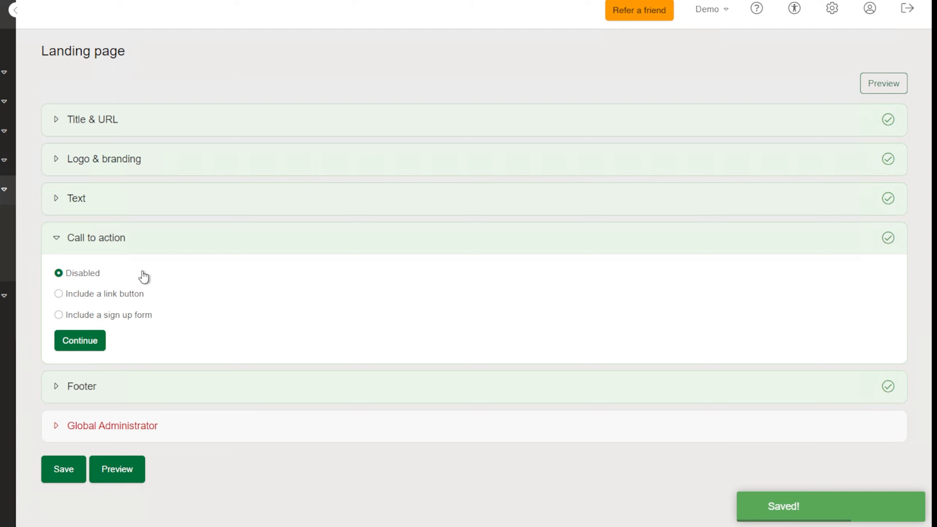
# Step: Choose 'Include a sign up form' as the page's call to action
pyautogui.click(132, 294)
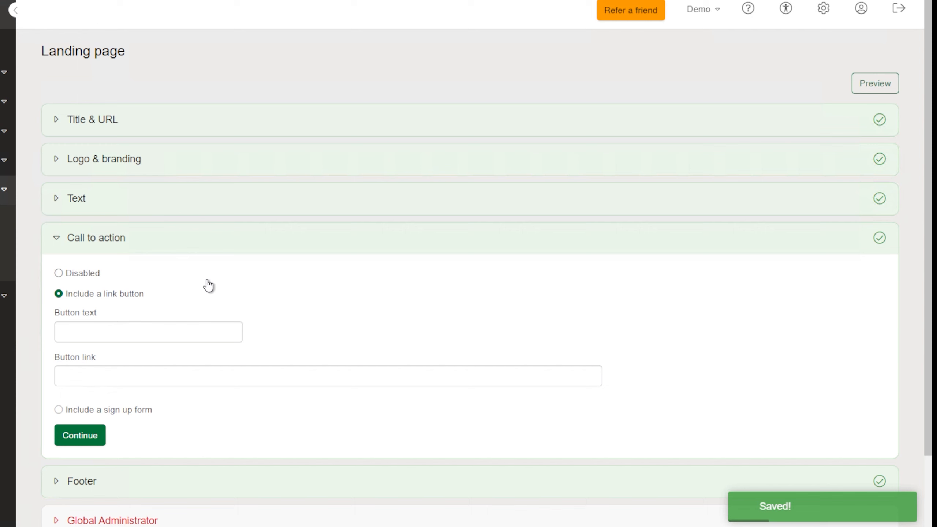
pyautogui.click(131, 409)
pyautogui.scroll(-2, 489, 309)
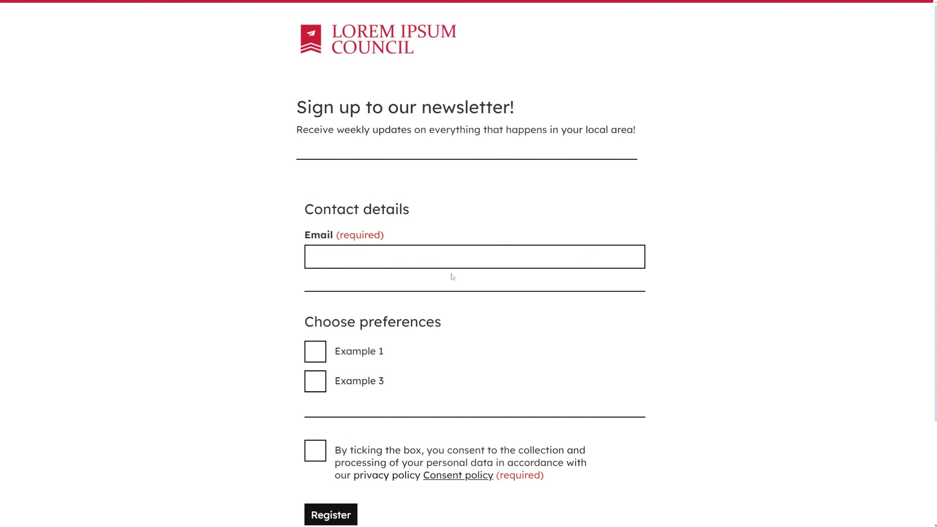
# Step: Start typing a test email address into the sign-up form's Email field
pyautogui.click(441, 262)
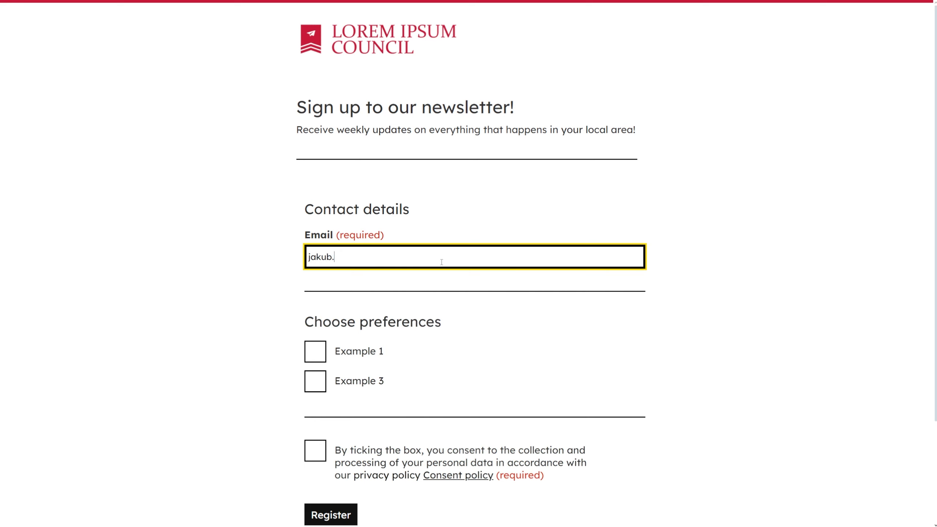